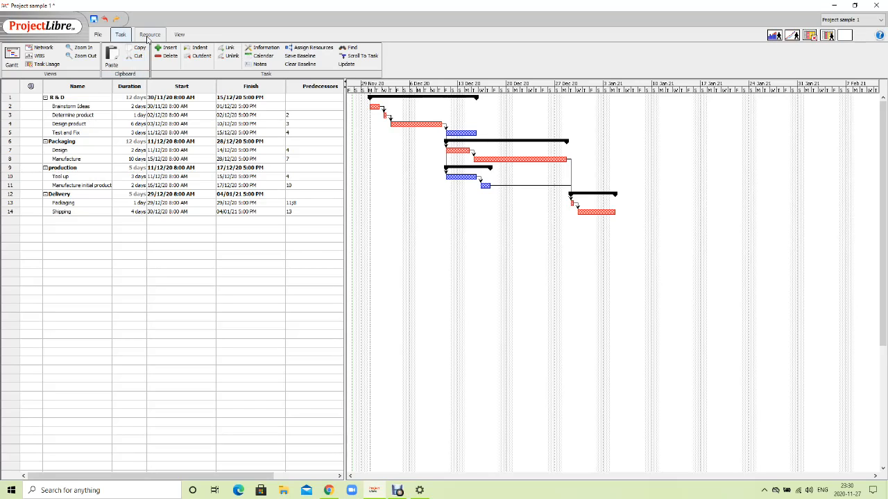
- Open the project's resource sheet and enter the first team member's name as a resource in row 1
left_click(149, 34)
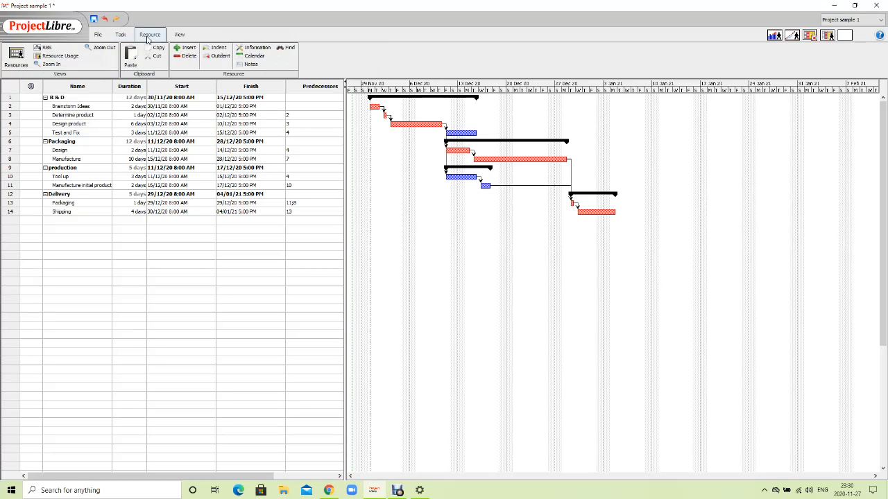
left_click(24, 58)
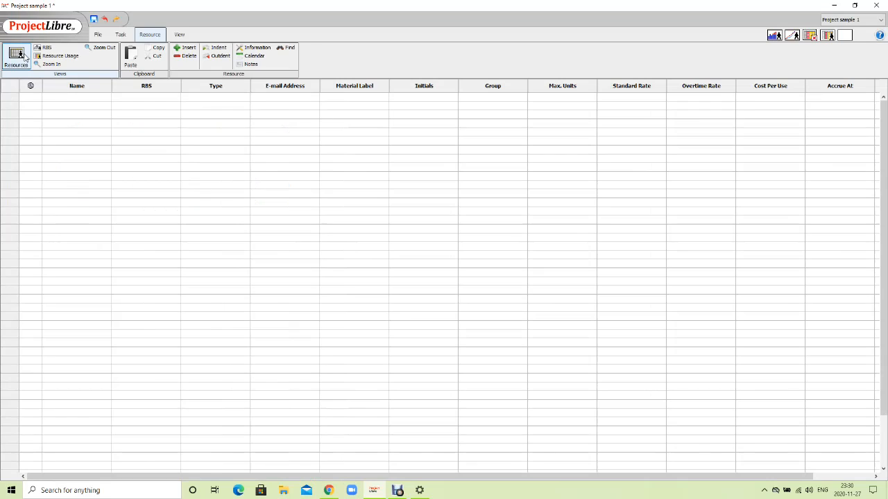
left_click(54, 99)
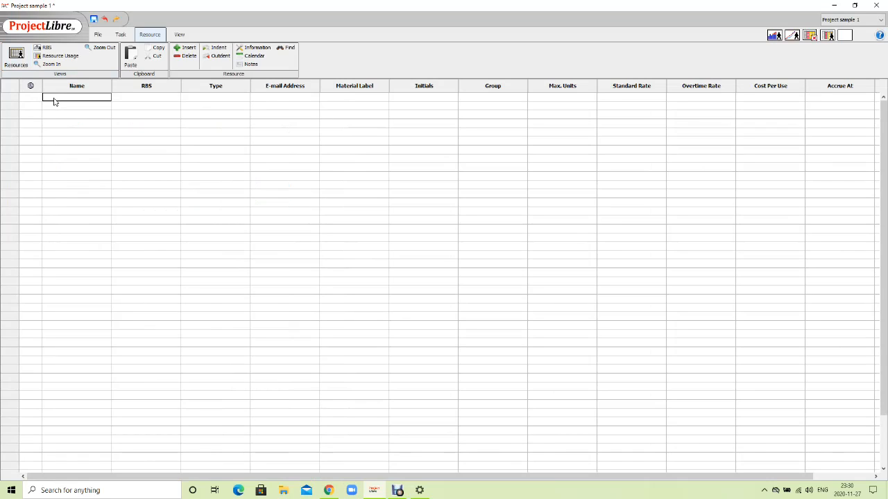
double_click(55, 99)
type("N")
type("a")
type("gle")
key("BackSpace")
key("BackSpace")
type("elina")
key("Return")
- Add the other four team members by name in rows 2 to 5, and choose Work as the first resource's type
type("Cind")
left_click(47, 116)
type("Frank")
left_click(52, 124)
type("William")
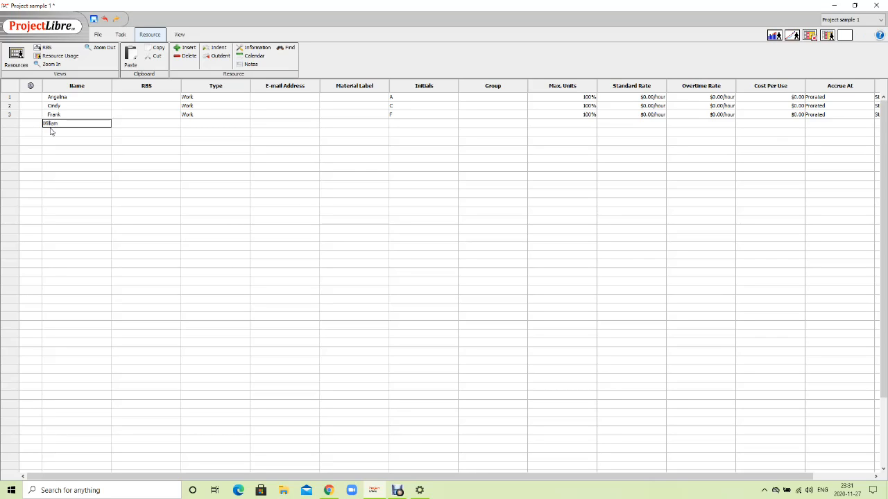
key("Return")
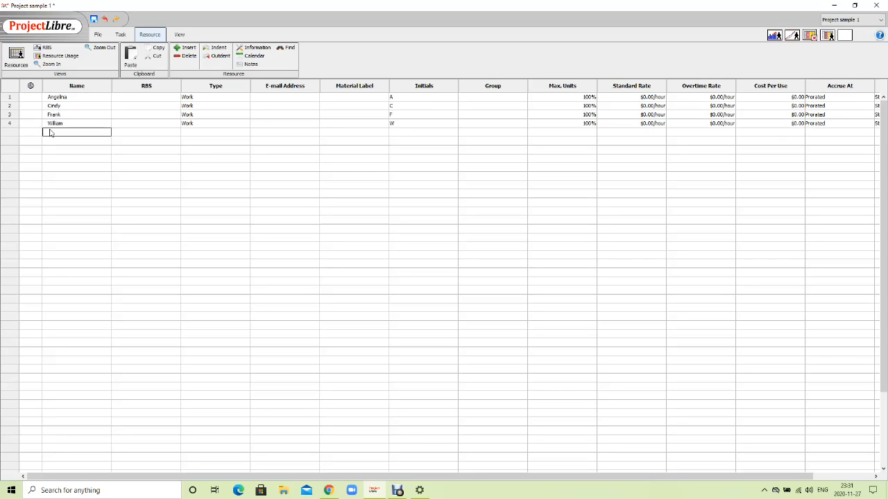
type("Richard")
key("Return")
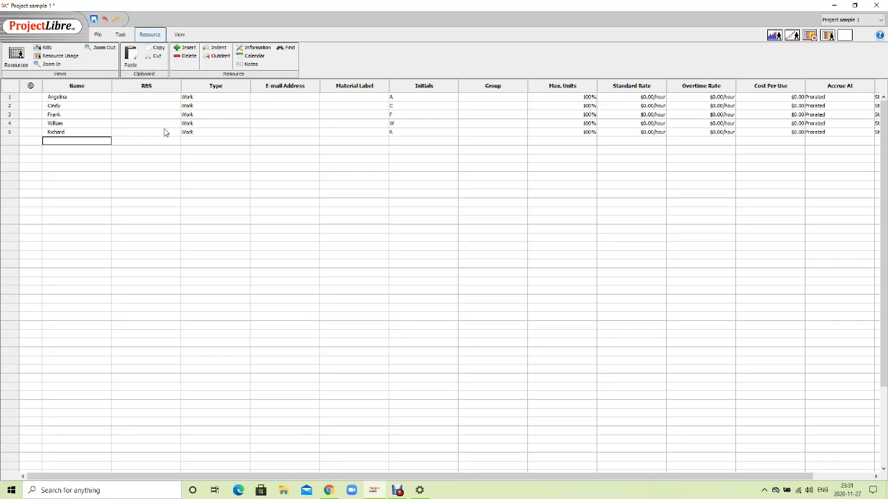
left_click(209, 99)
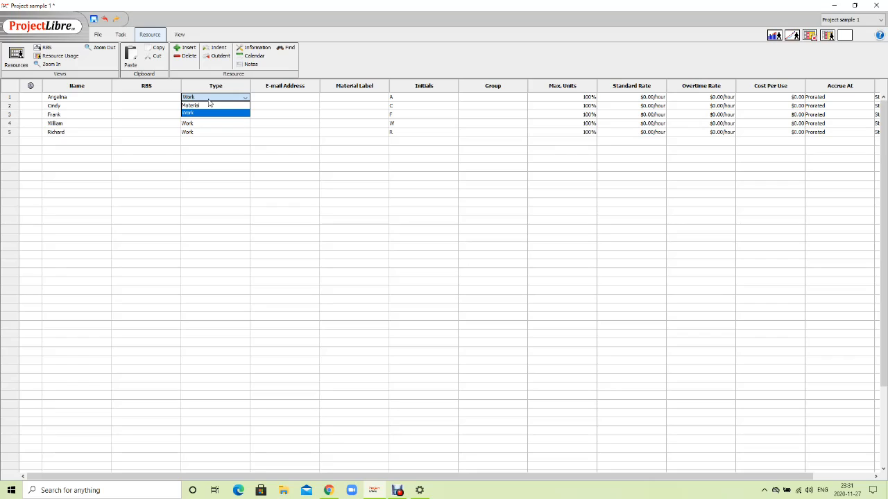
left_click(204, 114)
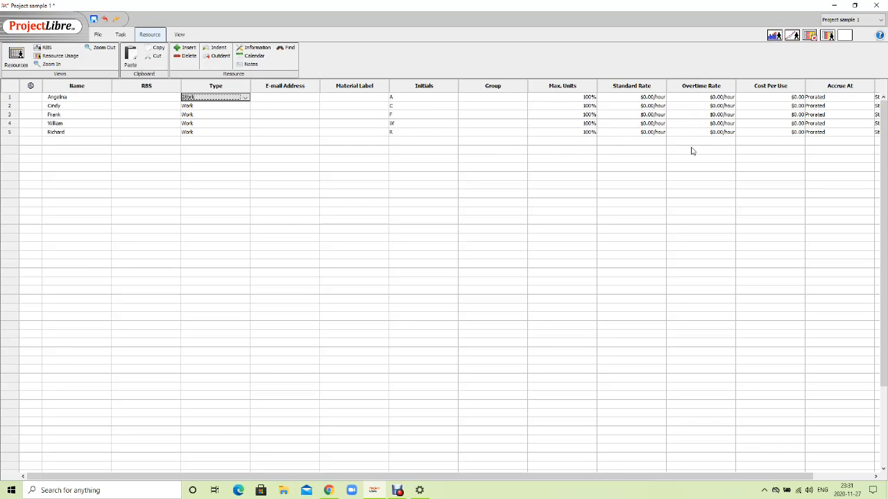
- Set the standard rates of the first three resources to $40, $35 and $30 per hour
left_click_drag(429, 476, 488, 477)
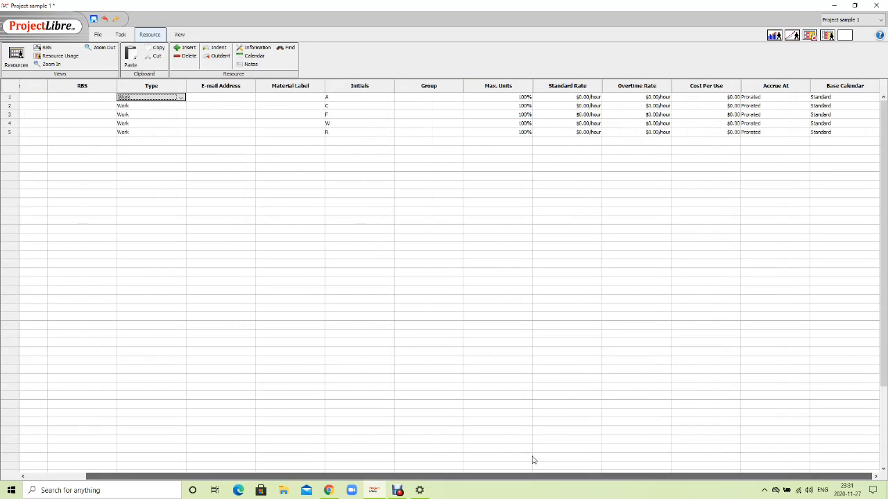
left_click(581, 99)
left_click(584, 101)
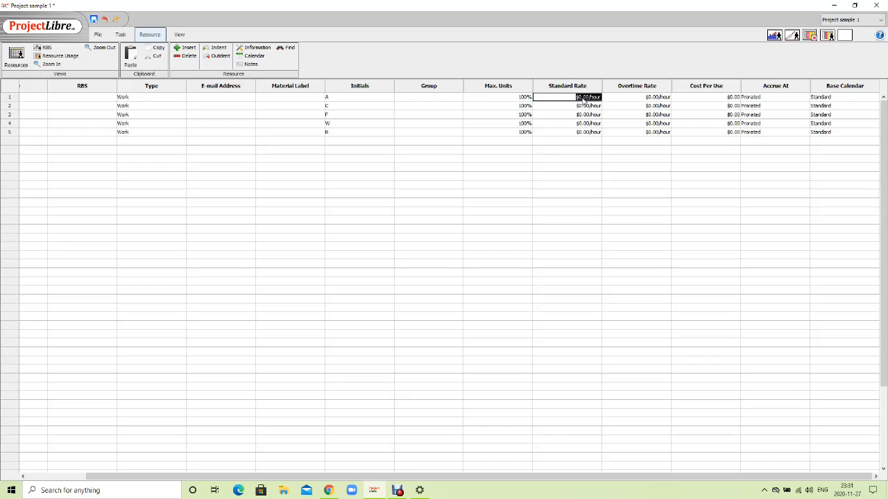
type("40")
key("Return")
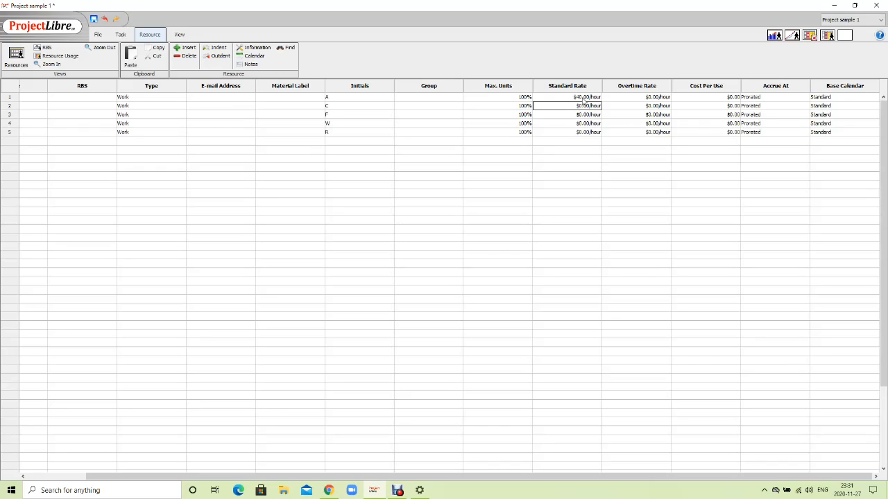
left_click(584, 108)
type("35")
key("Return")
left_click(590, 114)
type("30")
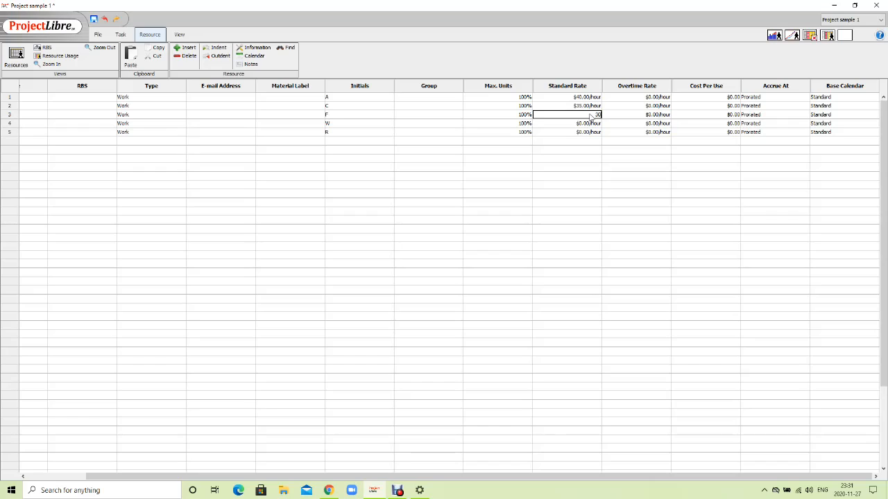
key("Return")
- Set the standard rates of the fourth and fifth resources to $25 and $20 per hour
left_click(590, 125)
type("25")
key("Return")
left_click(590, 131)
type("20")
- Set the overtime rates of the first three resources to $55, $50 and $45 per hour
left_click(642, 97)
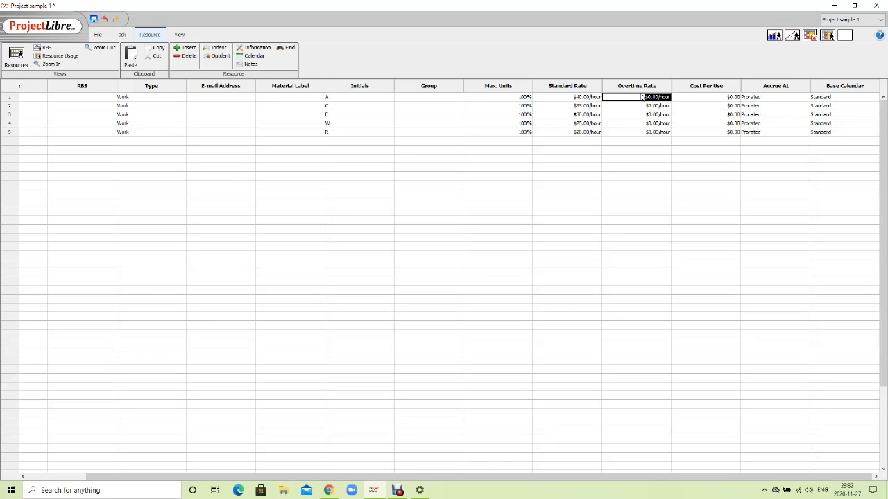
type("55")
key("Return")
left_click(639, 108)
type("50")
key("Return")
left_click(642, 115)
type("45")
key("Return")
- Set the overtime rates of the fourth and fifth resources to $40 and $35 per hour
left_click(650, 123)
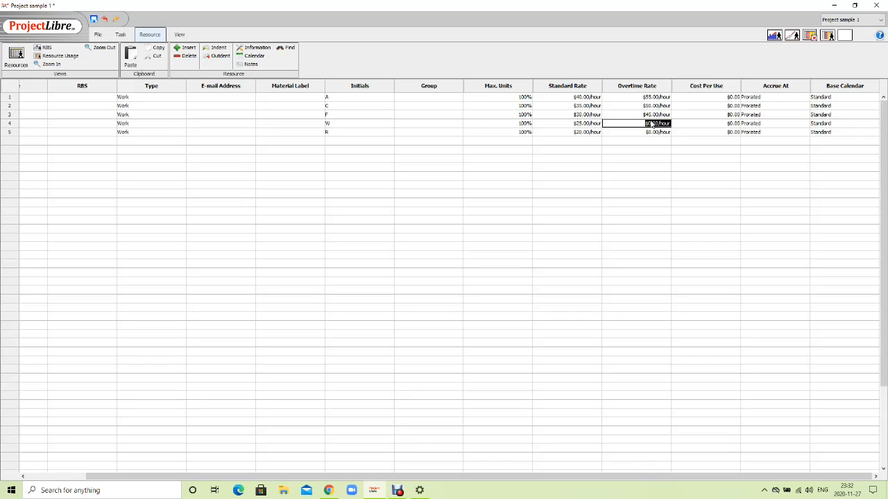
type("40")
key("Return")
left_click(650, 131)
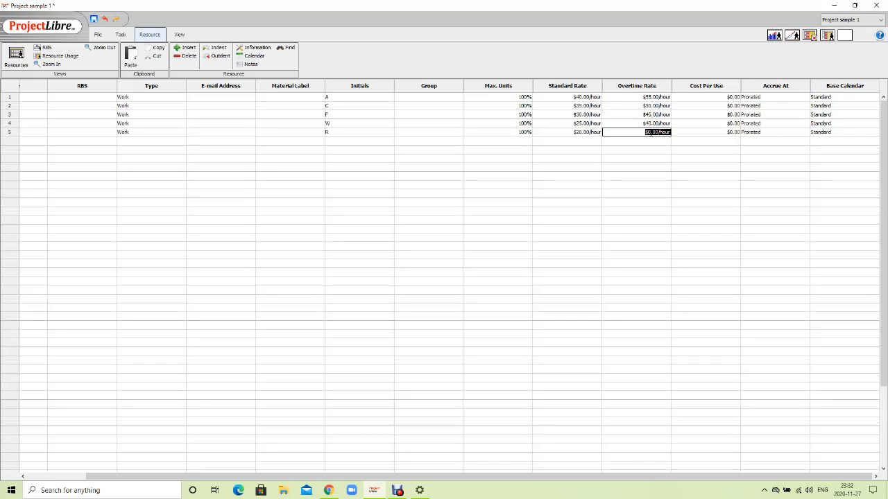
type("35")
key("Return")
left_click(720, 98)
left_click(718, 98)
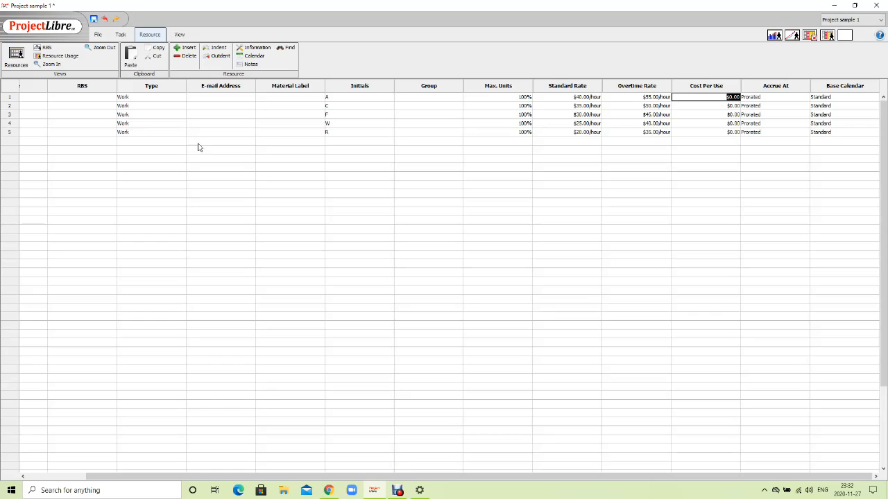
left_click_drag(265, 477, 153, 476)
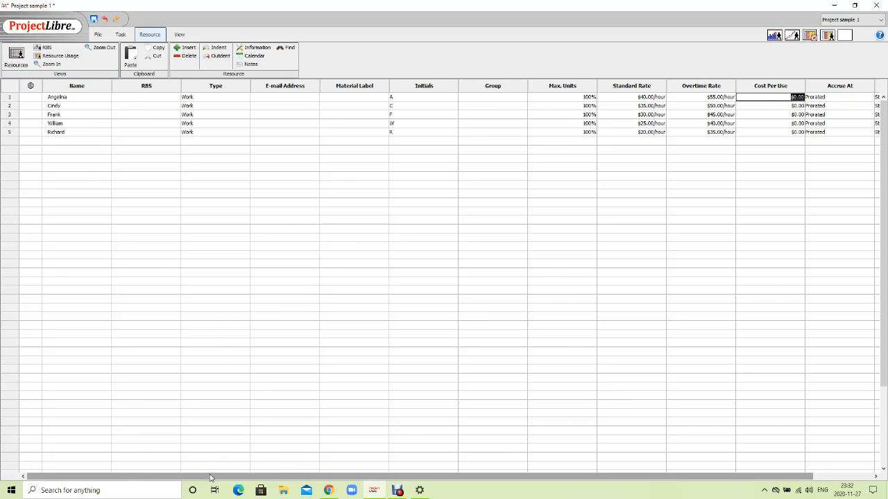
left_click_drag(212, 476, 271, 476)
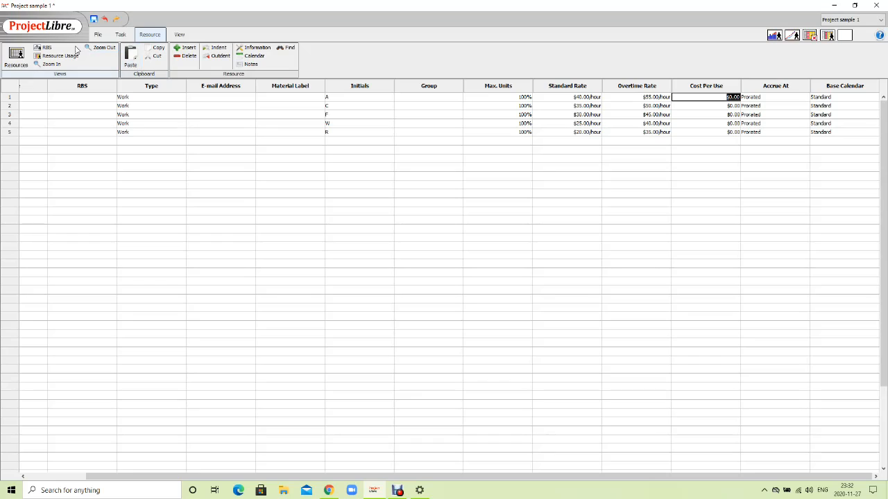
- Return to the Gantt chart and assign the first resource to the Brainstorm Ideas task
left_click(119, 35)
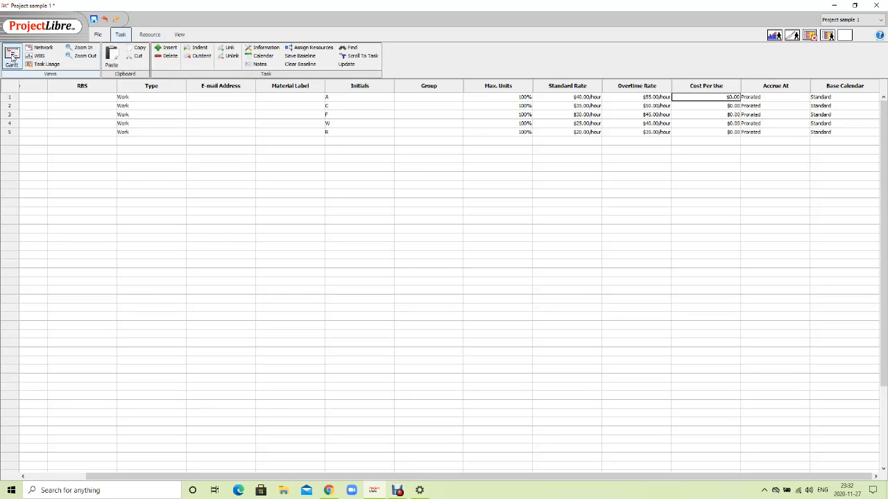
left_click(12, 58)
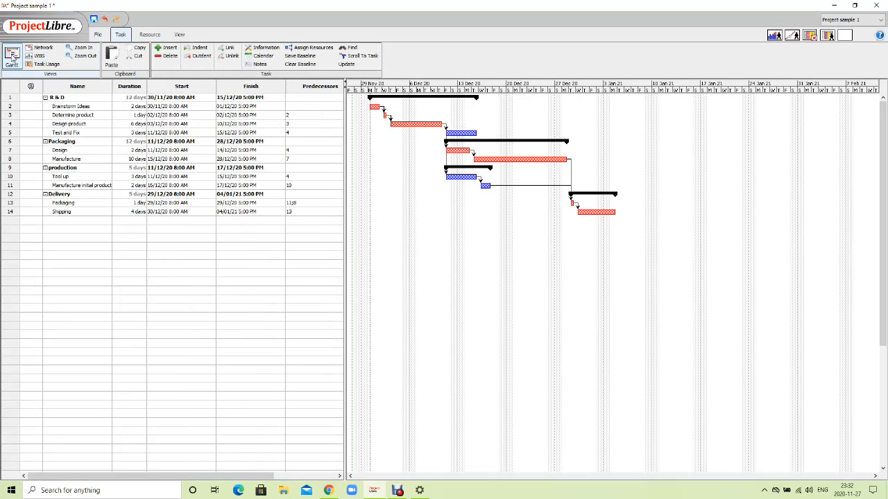
double_click(55, 107)
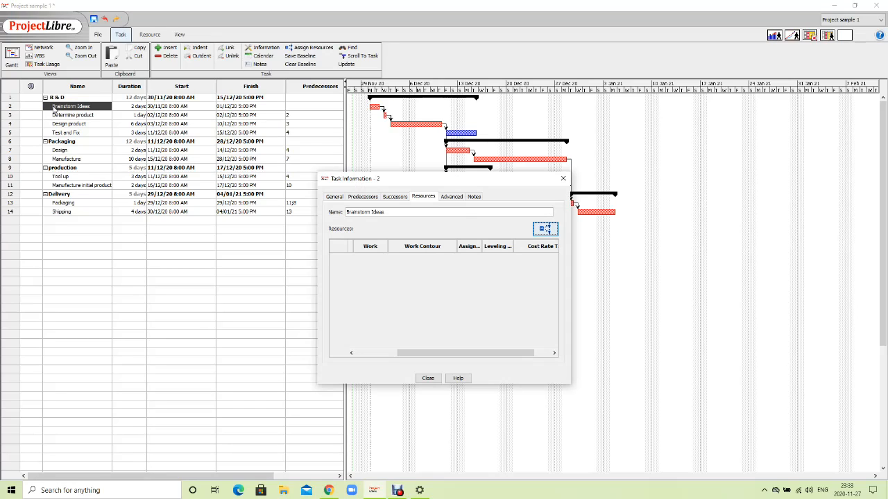
left_click(562, 180)
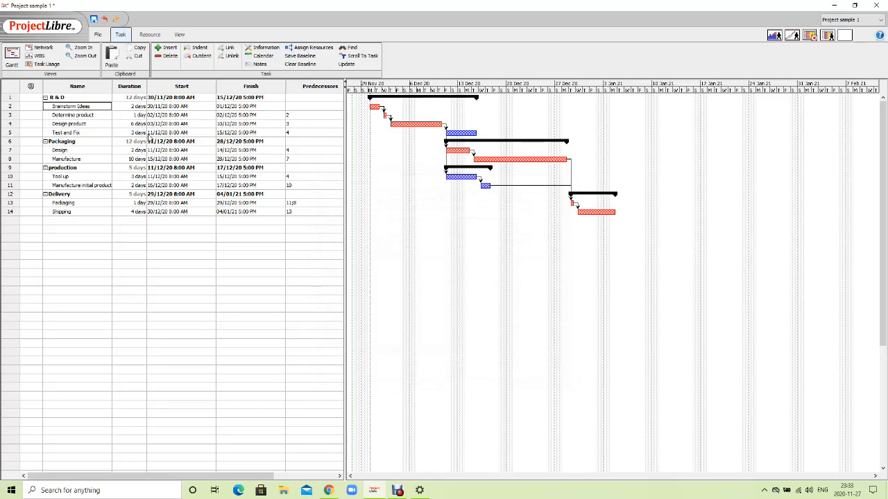
double_click(70, 108)
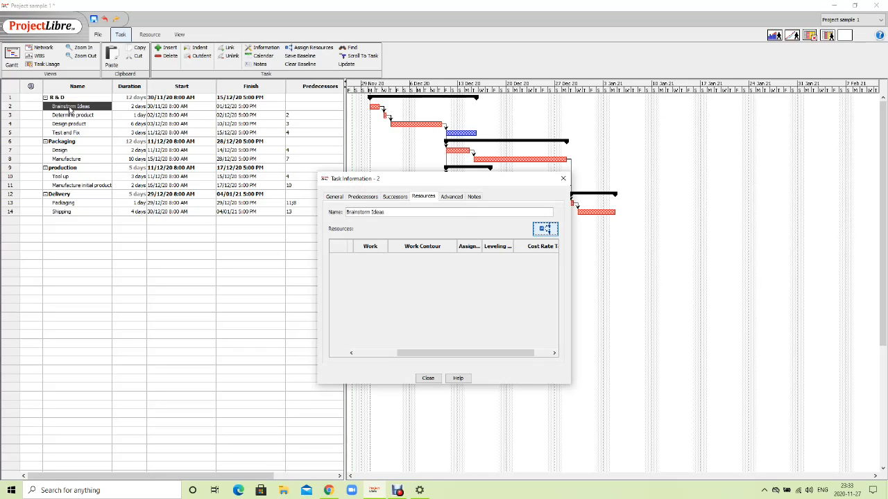
left_click(546, 230)
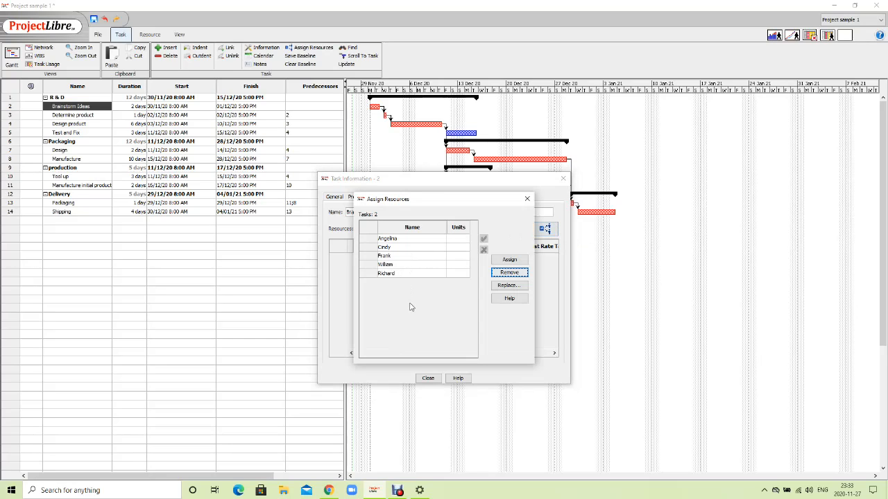
left_click(403, 240)
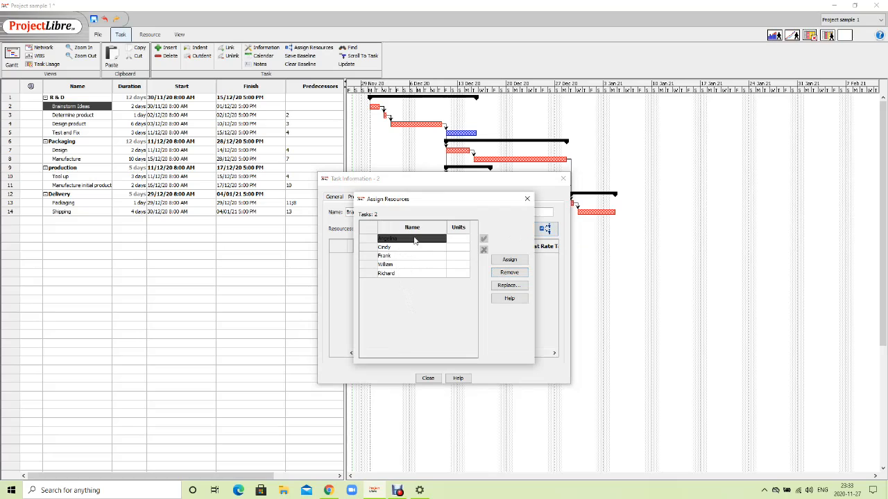
left_click(506, 260)
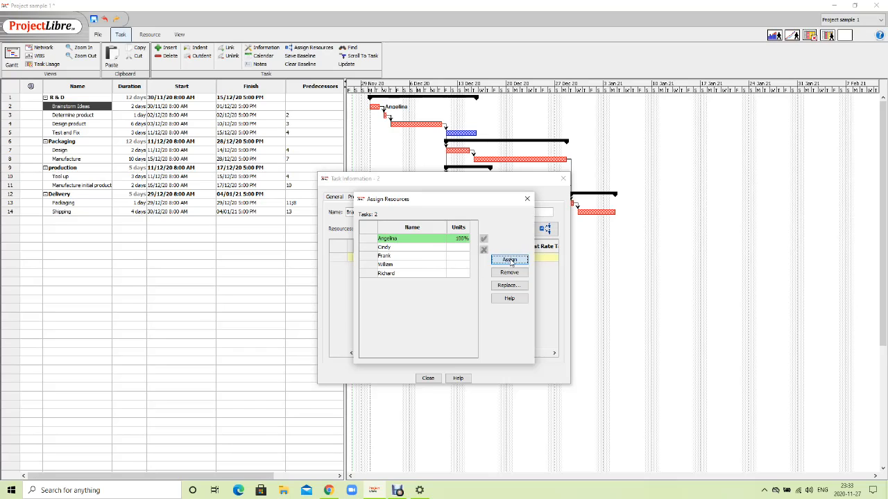
- Assign the first resource to the Determine product task, and the first two resources together to the Design product task
left_click(73, 115)
left_click(415, 240)
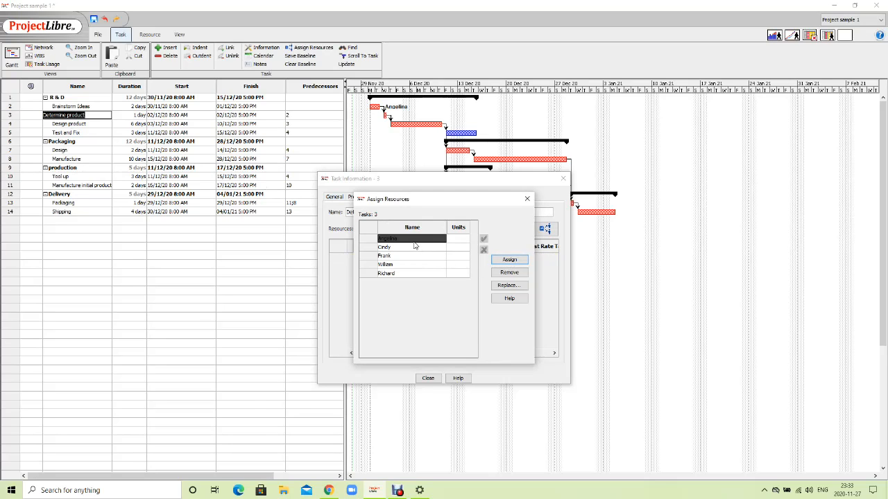
left_click(509, 259)
left_click(75, 124)
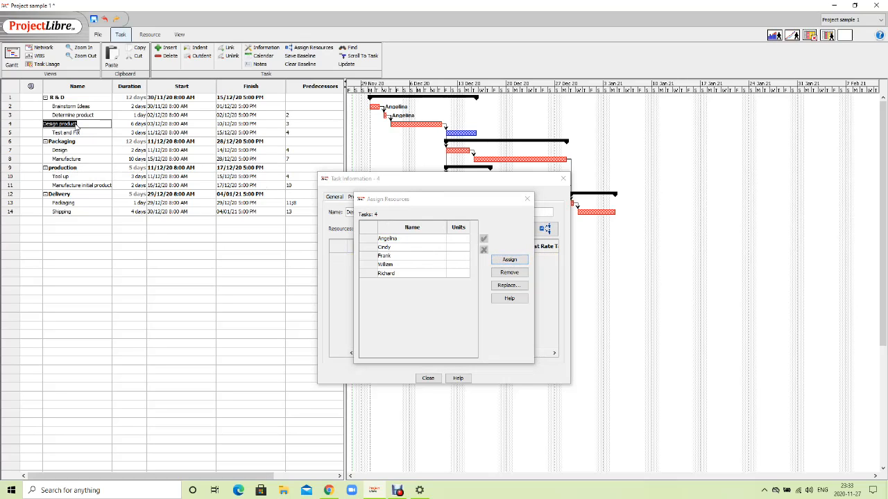
left_click(393, 240)
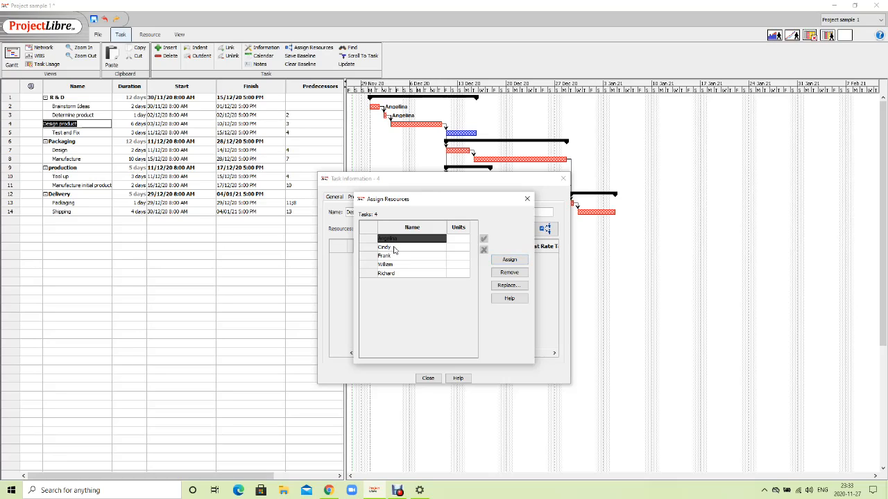
left_click(393, 248, "shift")
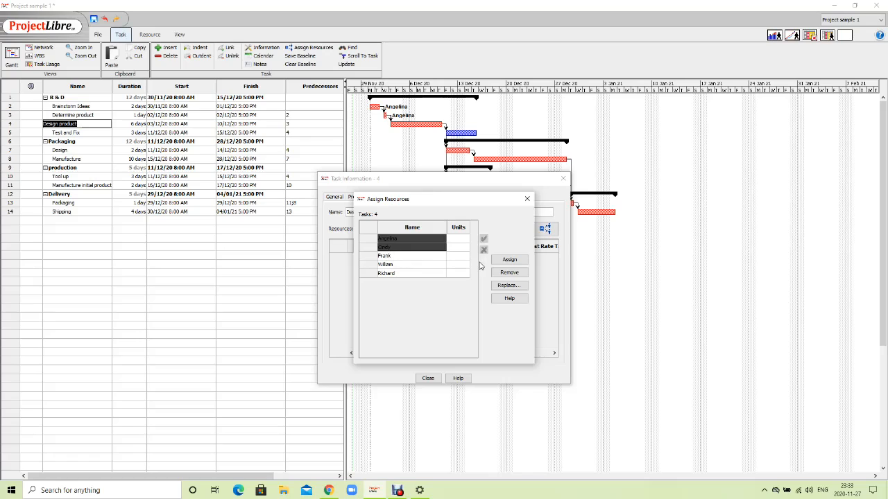
left_click(501, 261)
- Assign the first resource to the Test and Fix task and the second resource to the Design task under Packaging
left_click(83, 134)
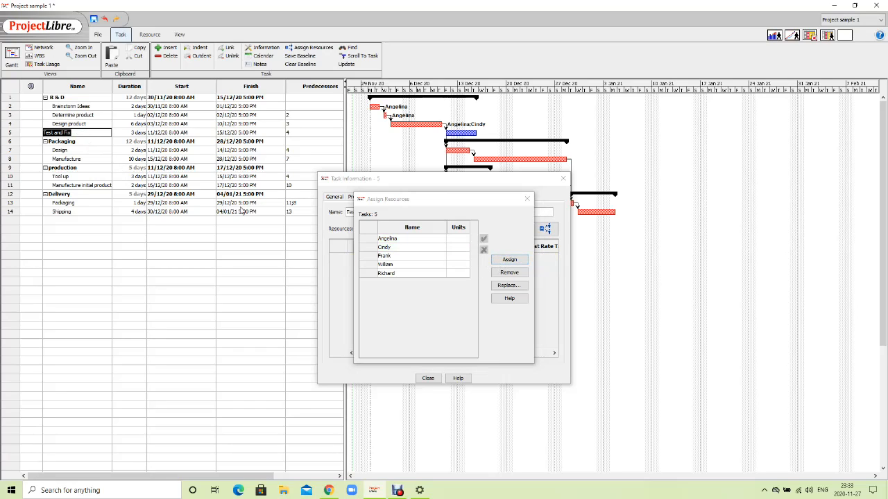
left_click(387, 240)
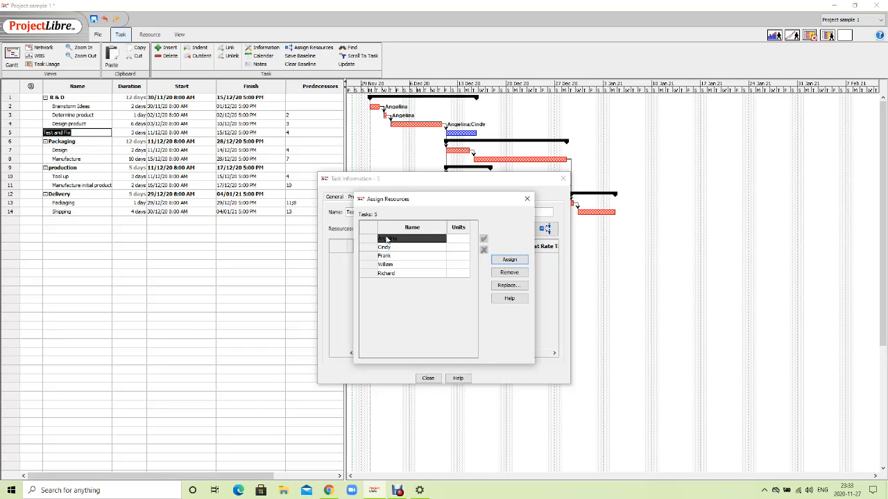
left_click(507, 262)
left_click(54, 150)
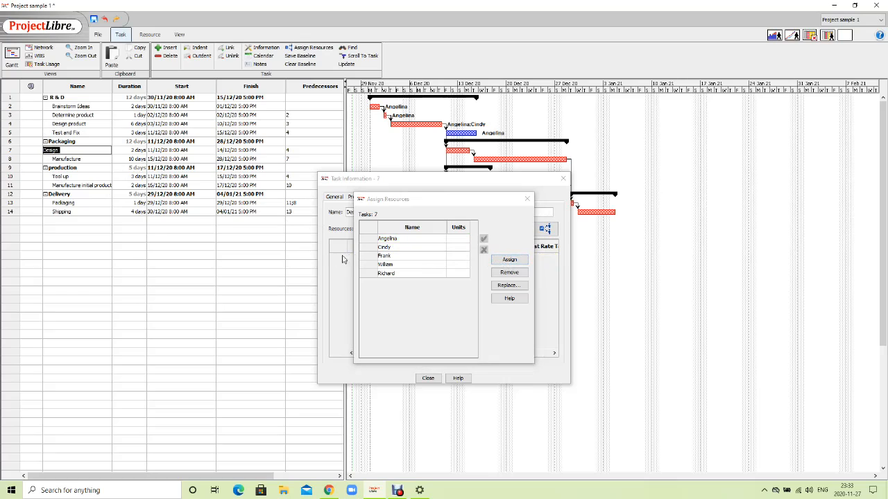
left_click(385, 248)
left_click(517, 265)
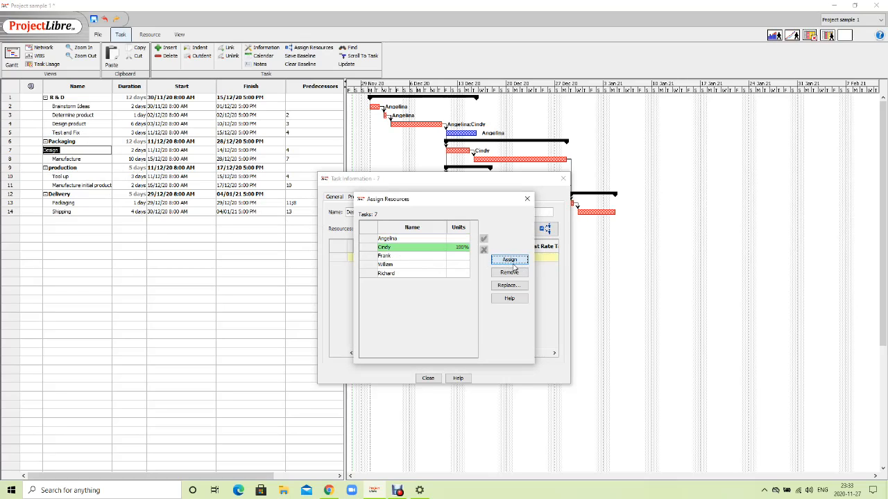
- Assign the third resource to the Manufacture task under Packaging, and the third and fourth resources together to the Tool up task
left_click(59, 159)
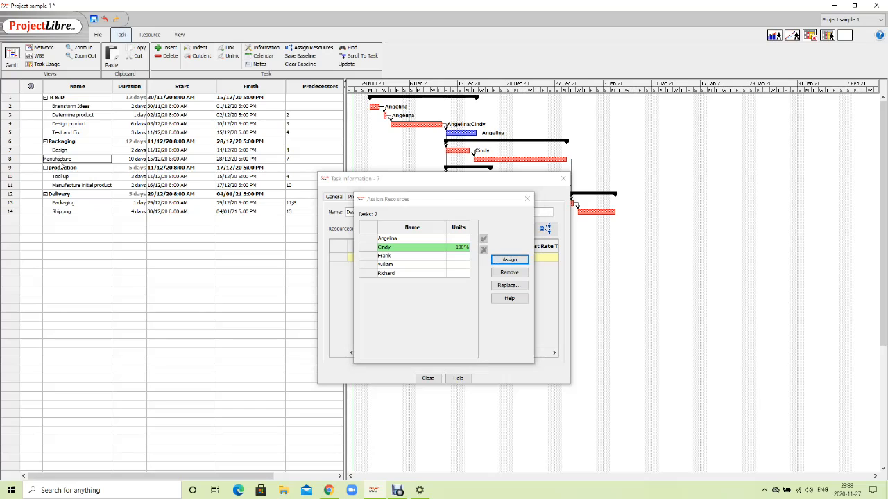
left_click(382, 257)
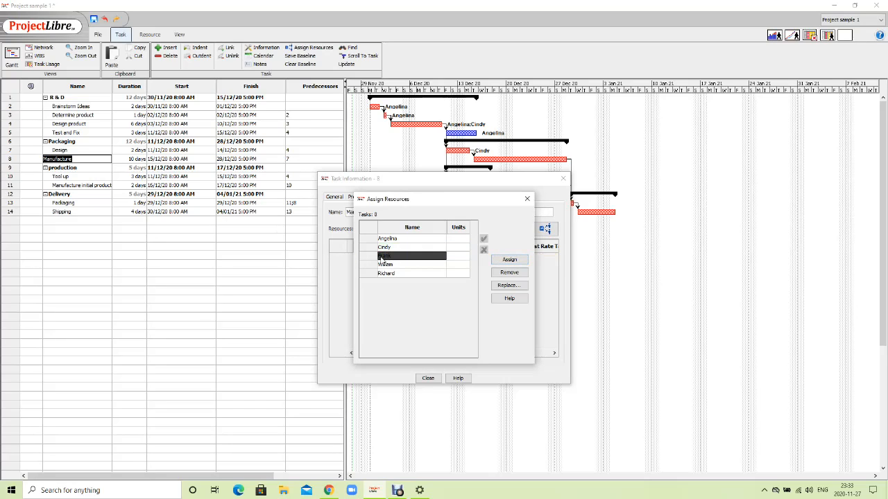
left_click(510, 260)
left_click(66, 177)
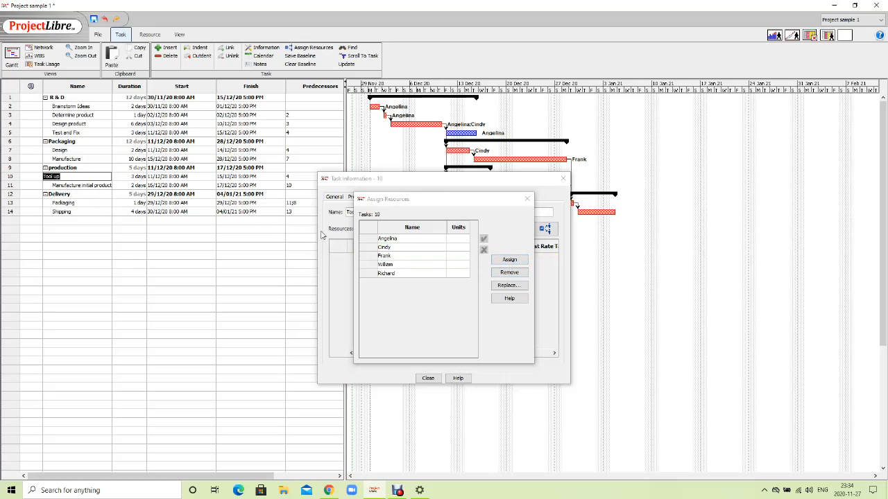
left_click(387, 265)
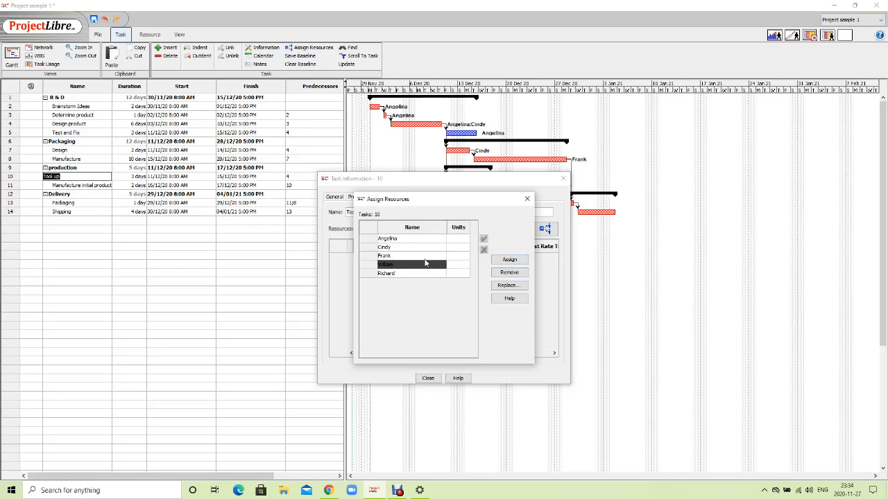
left_click(423, 256, "ctrl")
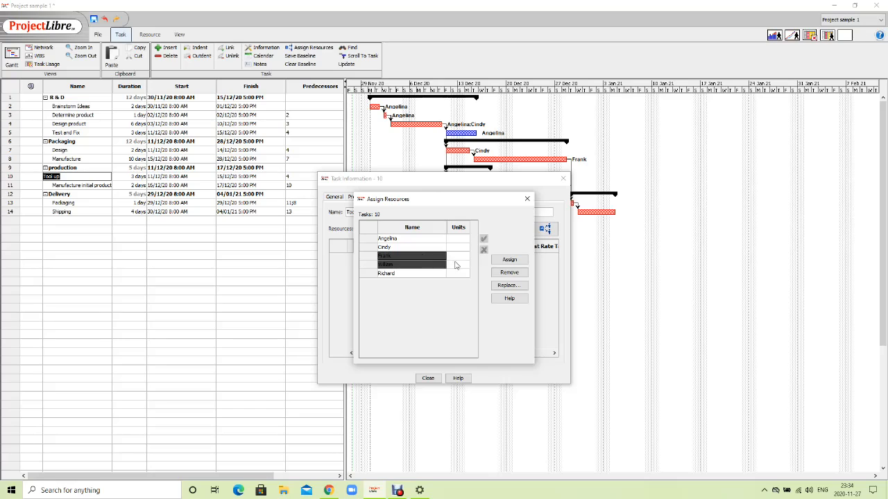
left_click(510, 261)
- Assign the fourth resource to the Manufacture initial product task and the fifth resource to the Packaging task under Delivery
left_click(74, 186)
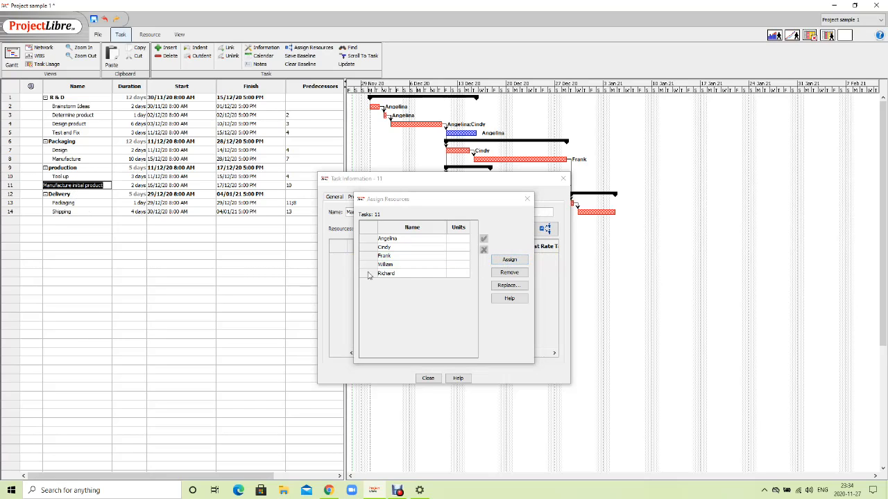
left_click(415, 265)
left_click(510, 259)
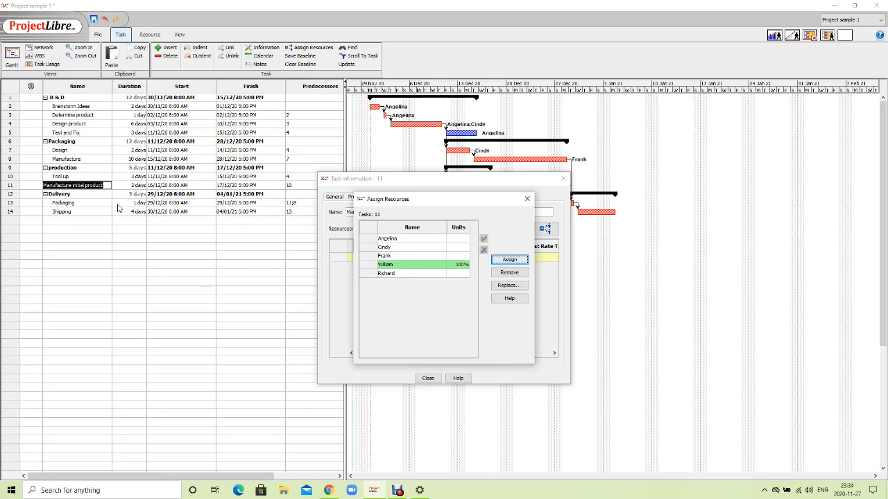
left_click(89, 202)
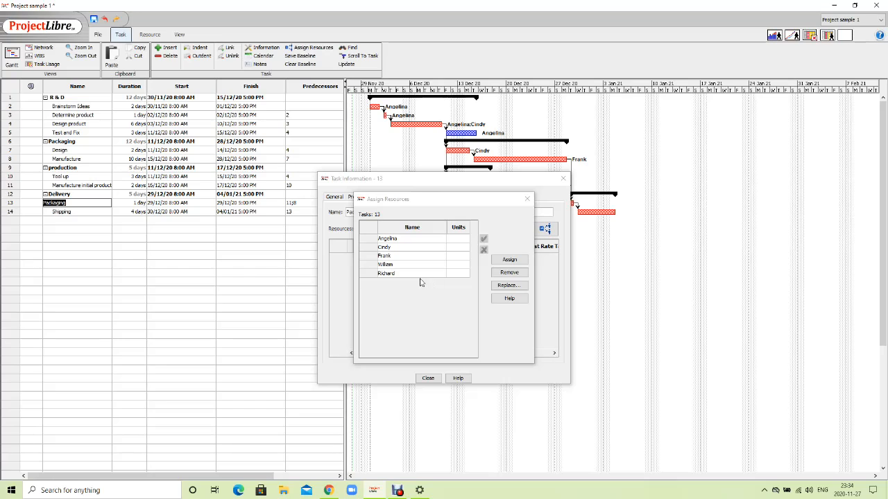
left_click(443, 276)
left_click(502, 262)
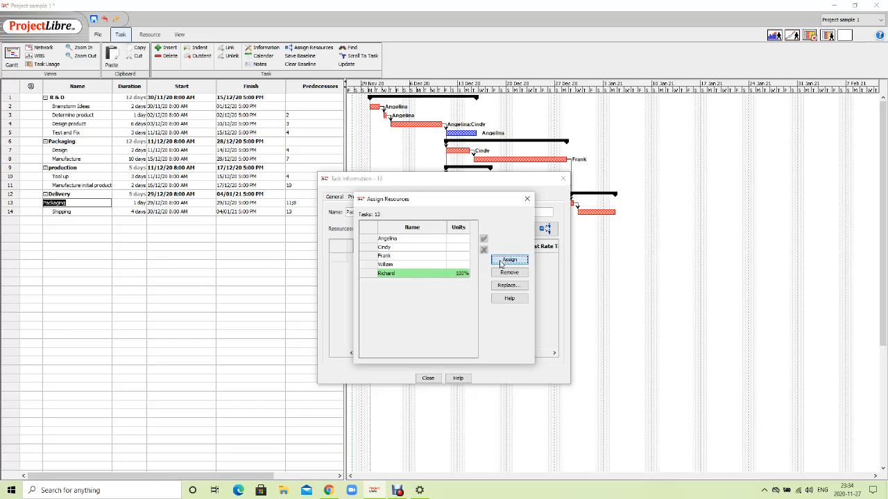
- Assign the fourth and fifth resources together to the Shipping task and finish assigning resources
left_click(85, 213)
left_click_drag(415, 267, 415, 272)
left_click(505, 262)
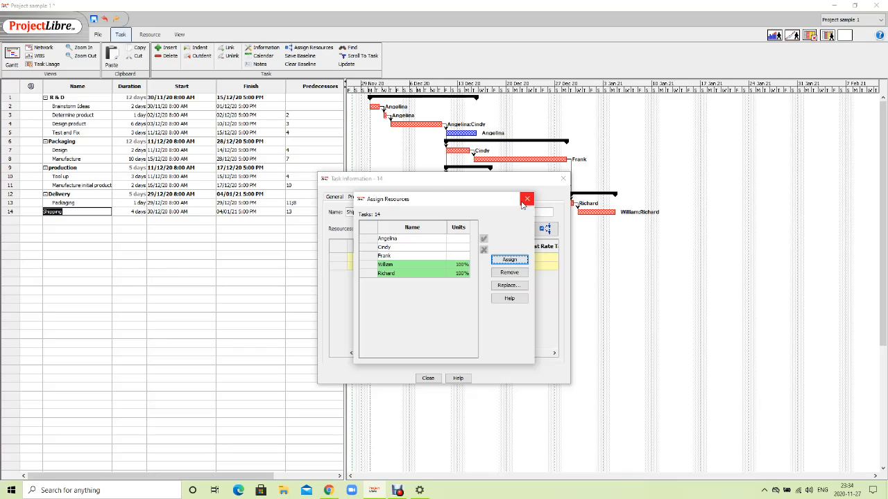
left_click(526, 200)
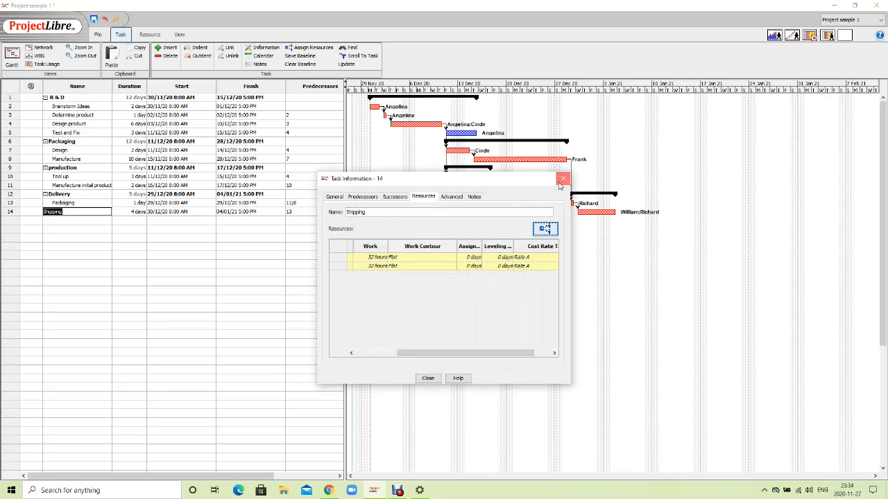
left_click(561, 179)
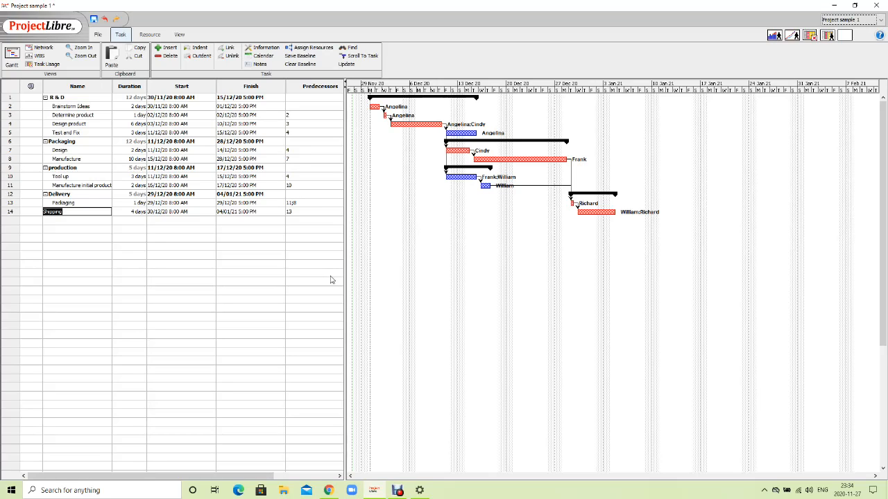
- Switch to the Resource Usage view and inspect the daily work hours of the first resource's Brainstorm Ideas assignment
left_click(157, 38)
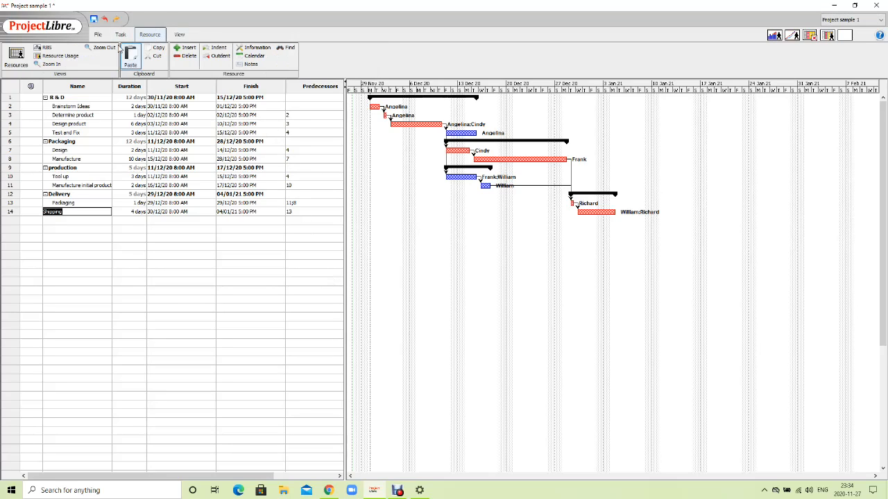
left_click(79, 58)
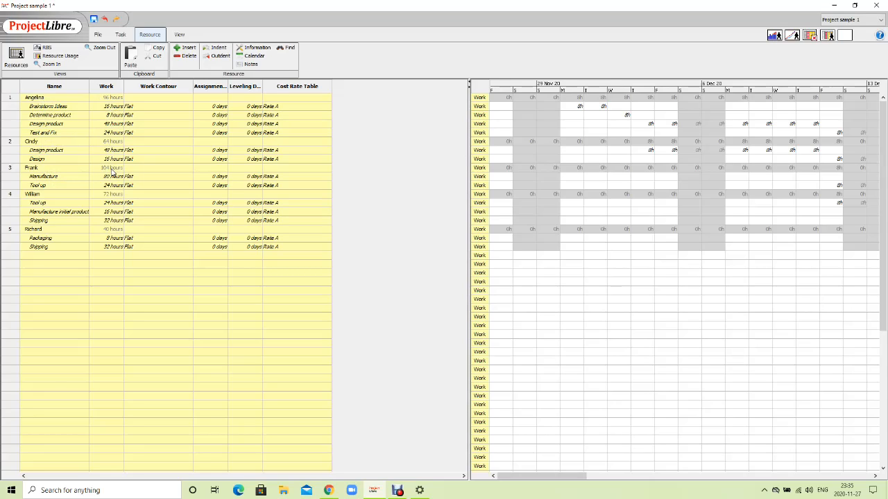
left_click_drag(512, 477, 490, 480)
left_click(580, 107)
double_click(597, 109)
left_click(590, 109)
- Insert a Cost column before the Work Contour column in the resource usage table
right_click(173, 89)
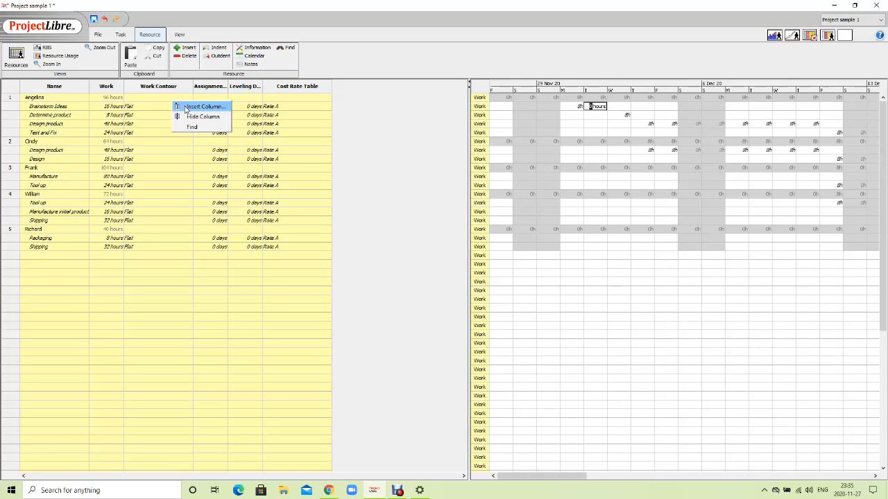
left_click(195, 106)
left_click(424, 240)
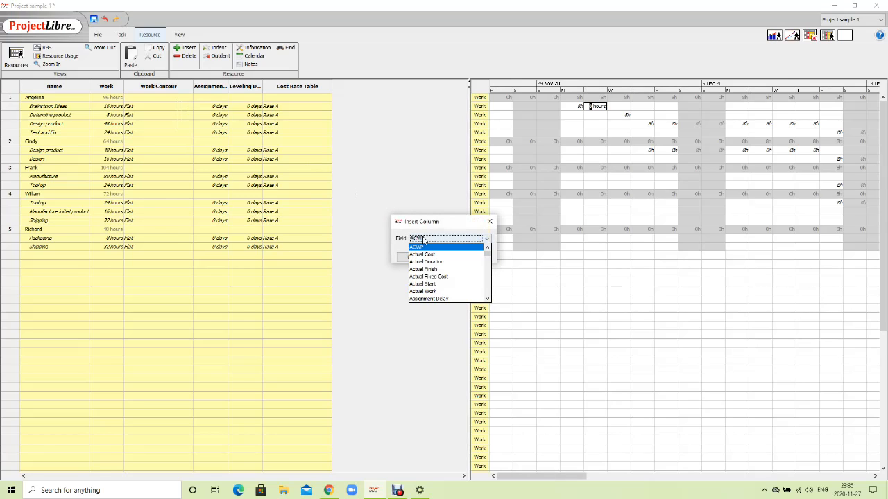
type("cost")
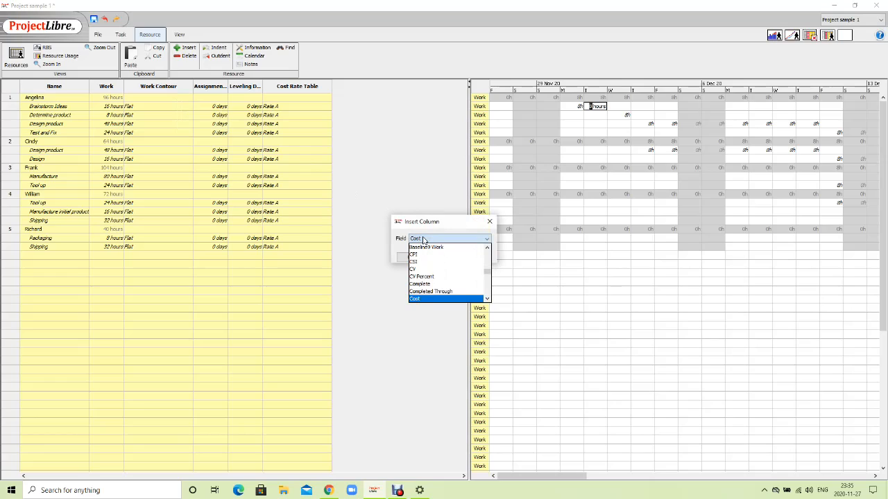
key("Return")
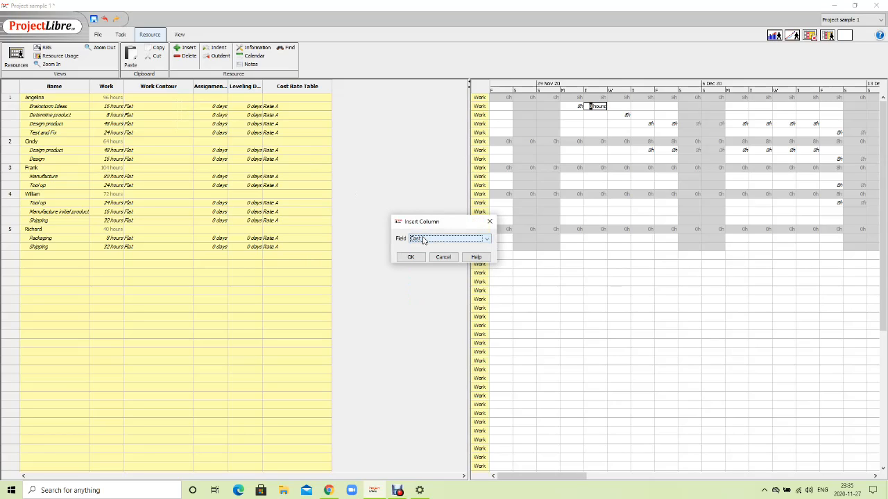
left_click(411, 257)
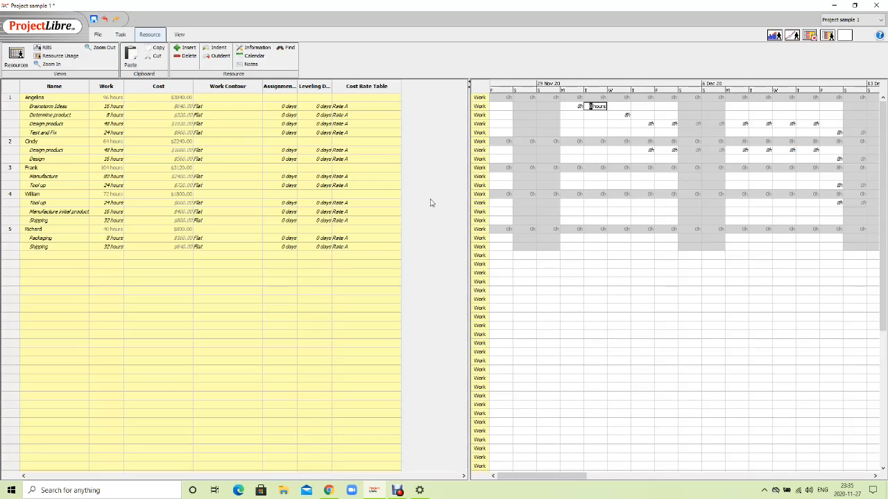
- Switch to the Task Usage view and insert a Cost column before the Start column
left_click(123, 36)
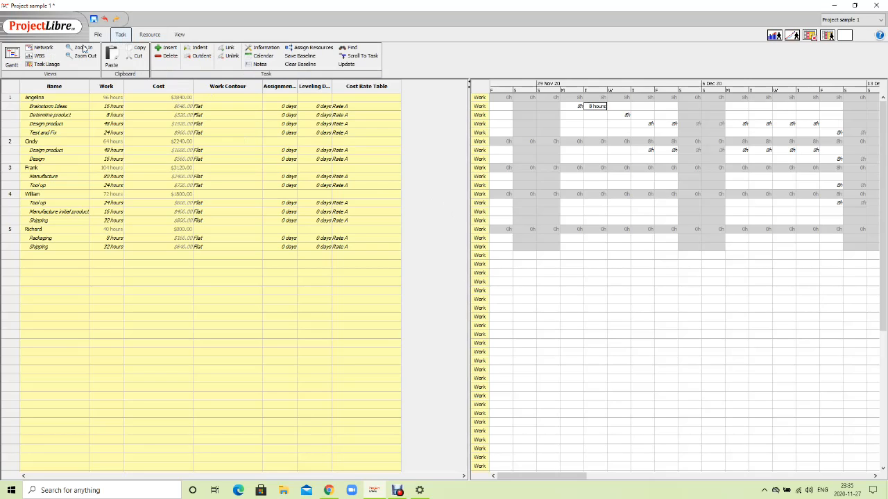
left_click(52, 66)
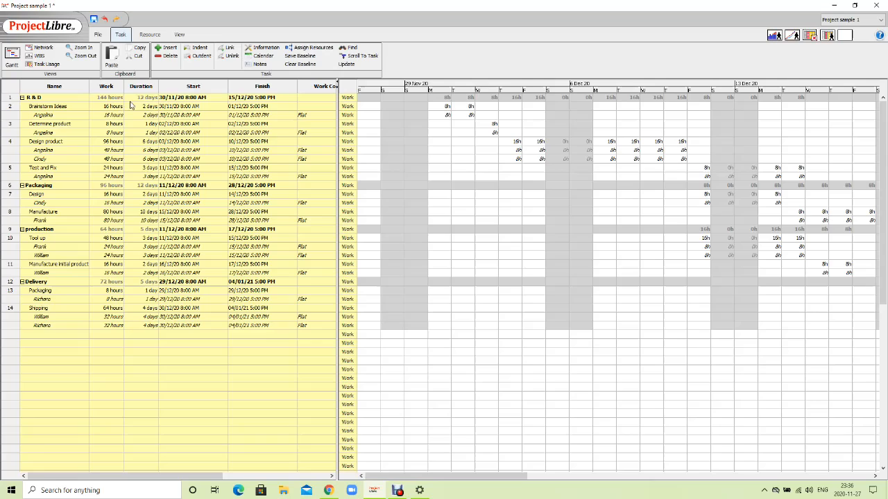
right_click(172, 90)
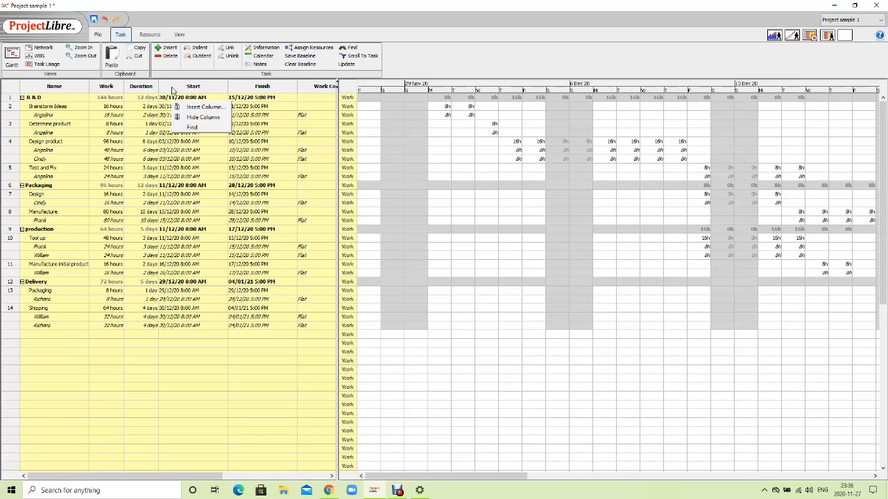
left_click(202, 107)
left_click(431, 239)
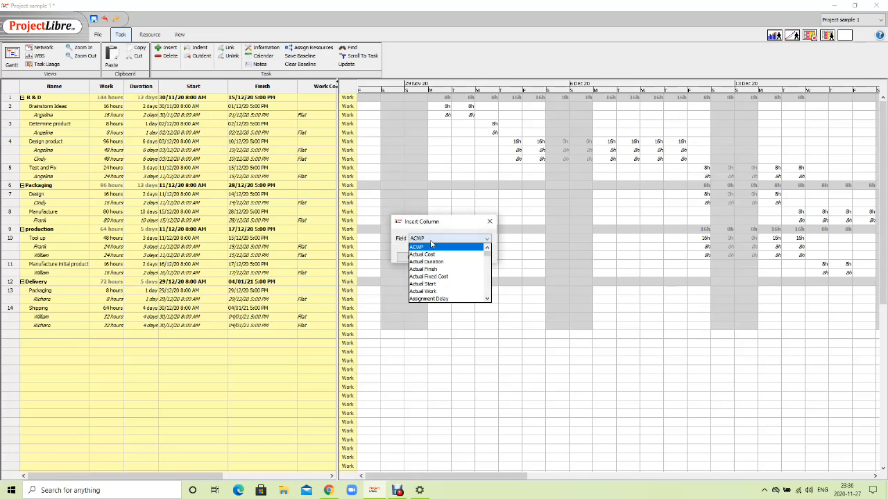
key("Down")
key("Down")
key("Down")
key("Down")
key("Down")
key("Down")
key("Down")
key("Down")
key("Down")
key("Down")
key("Down")
key("Down")
key("Down")
key("Down")
key("Down")
key("Down")
key("Down")
key("Down")
key("Down")
key("Down")
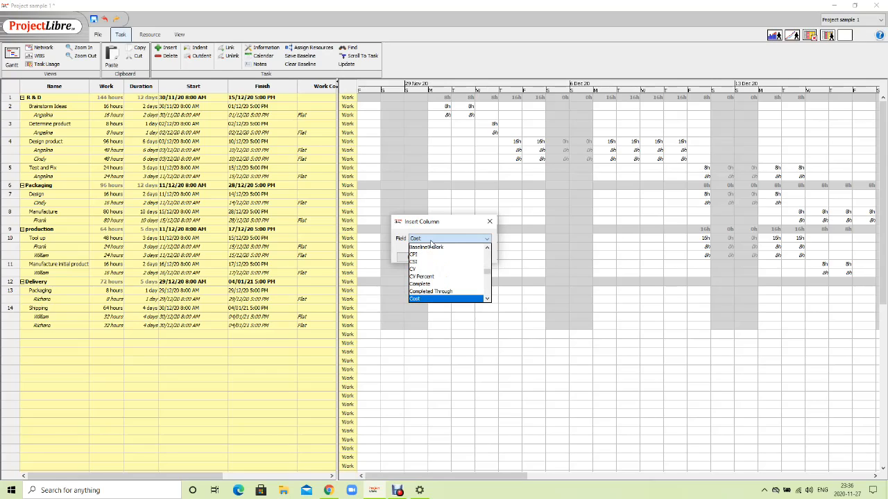
left_click(438, 299)
left_click(414, 260)
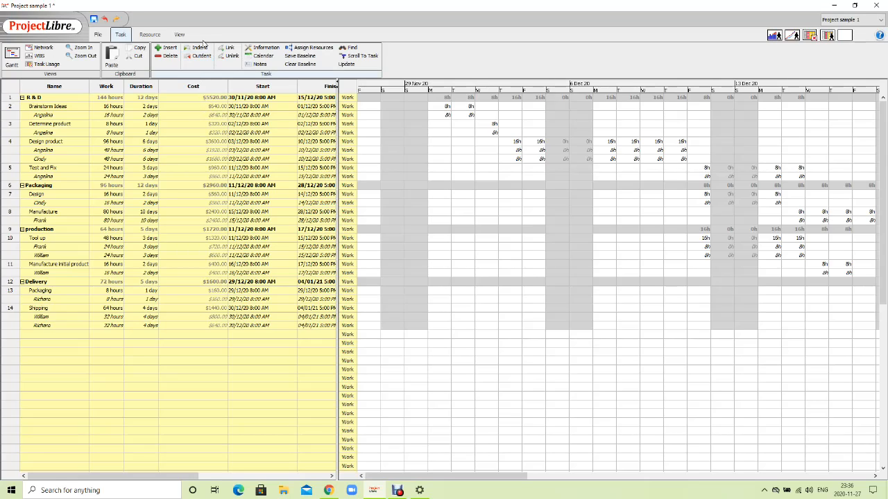
- Open the project report, reload it as Project Details, and review its dates, duration, work and costs
left_click(178, 38)
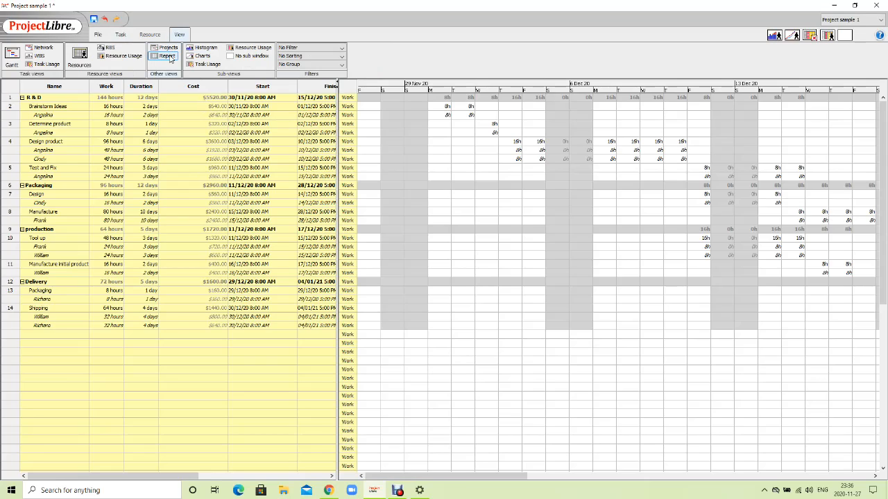
left_click(167, 56)
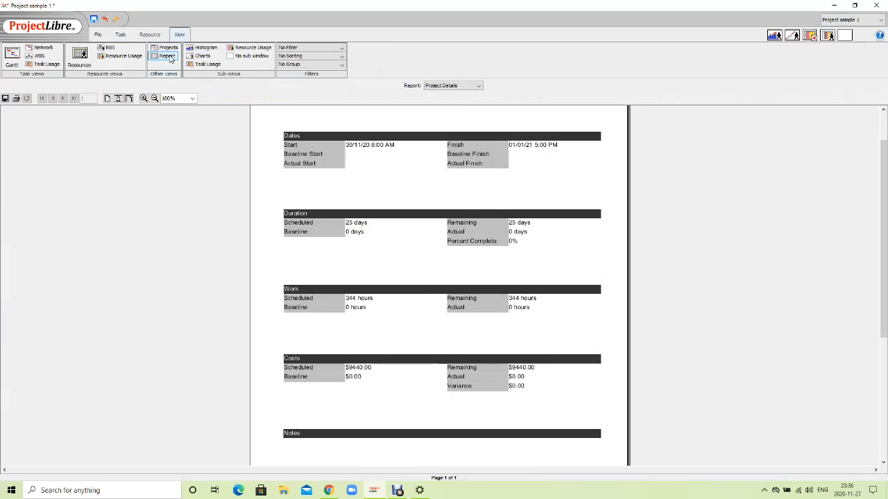
left_click(431, 87)
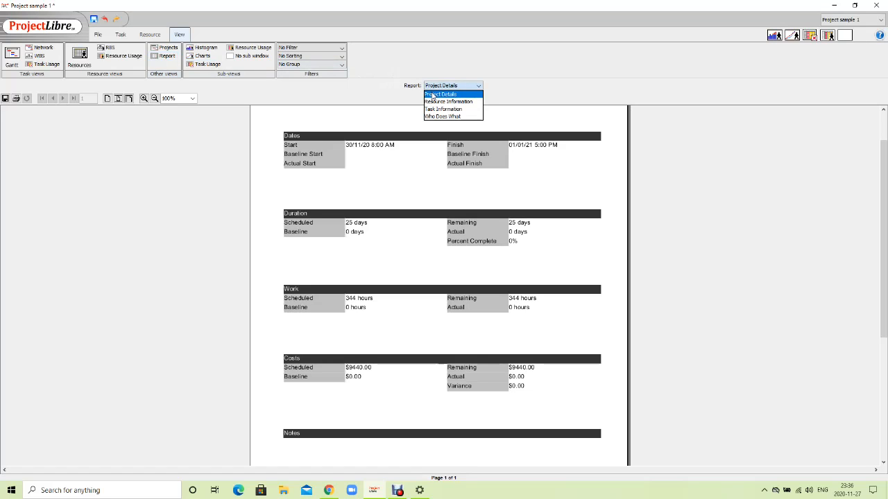
left_click(431, 95)
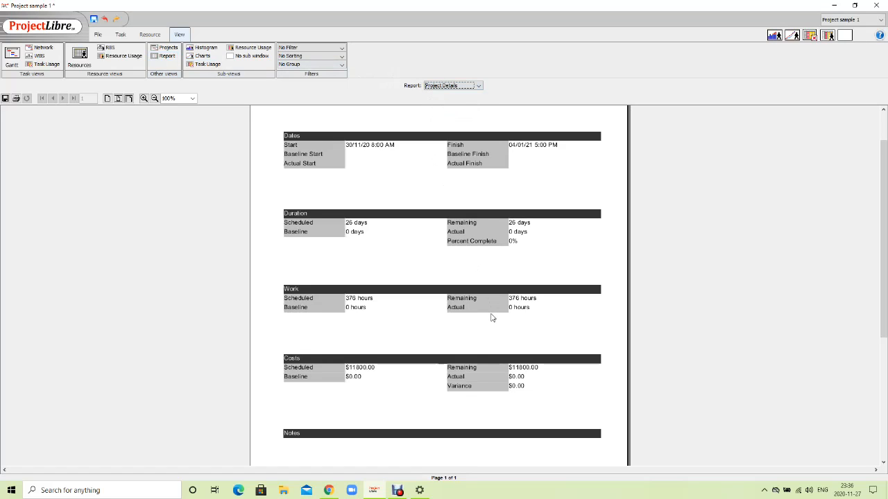
scroll(492, 317, "up", 2)
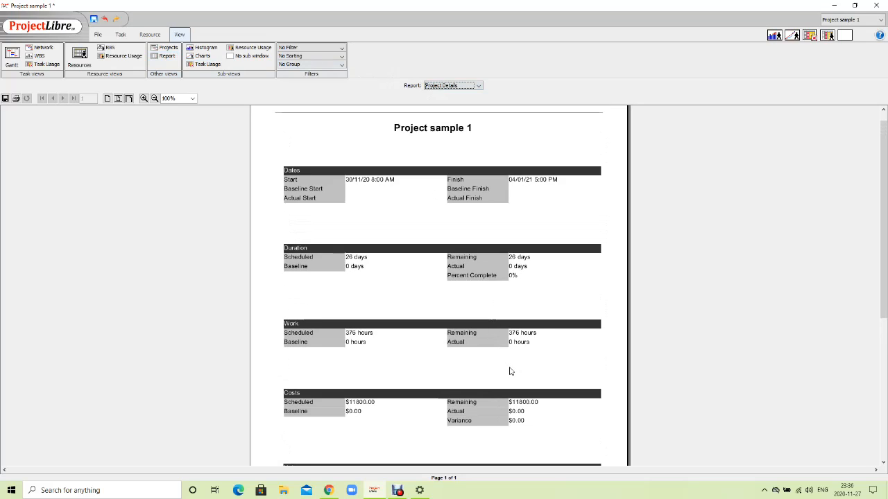